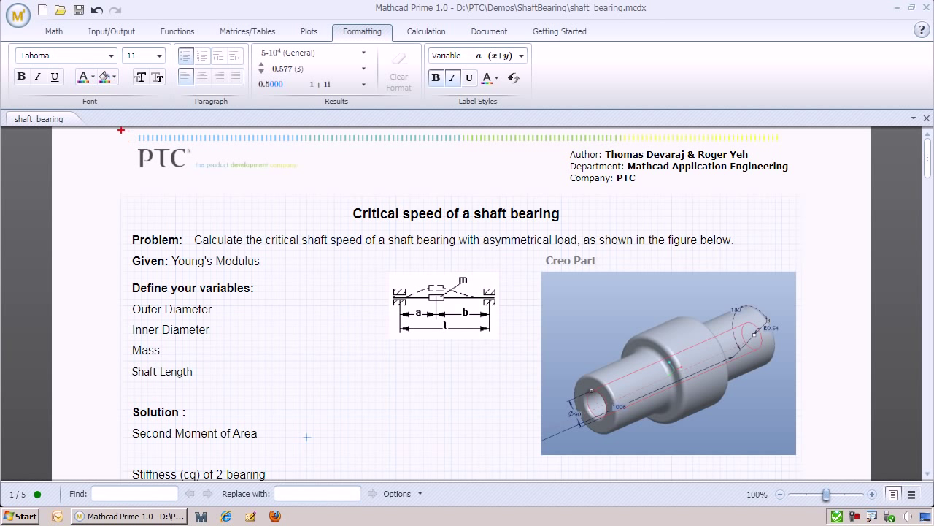
Drag-select several worksheet regions, then cancel the selection.
{"action": "left_click_drag", "start_coordinate": [121, 129], "coordinate": [798, 200]}
{"action": "left_click_drag", "start_coordinate": [377, 265], "coordinate": [511, 334]}
{"action": "left_click_drag", "start_coordinate": [533, 257], "coordinate": [806, 465]}
{"action": "key", "text": "Escape"}
Make 'Critical speed of a shaft bearing' size 20 and grey, widened to one line and moved left.
{"action": "left_click_drag", "start_coordinate": [353, 213], "coordinate": [580, 213]}
{"action": "left_click", "coordinate": [158, 56]}
{"action": "left_click", "coordinate": [138, 176]}
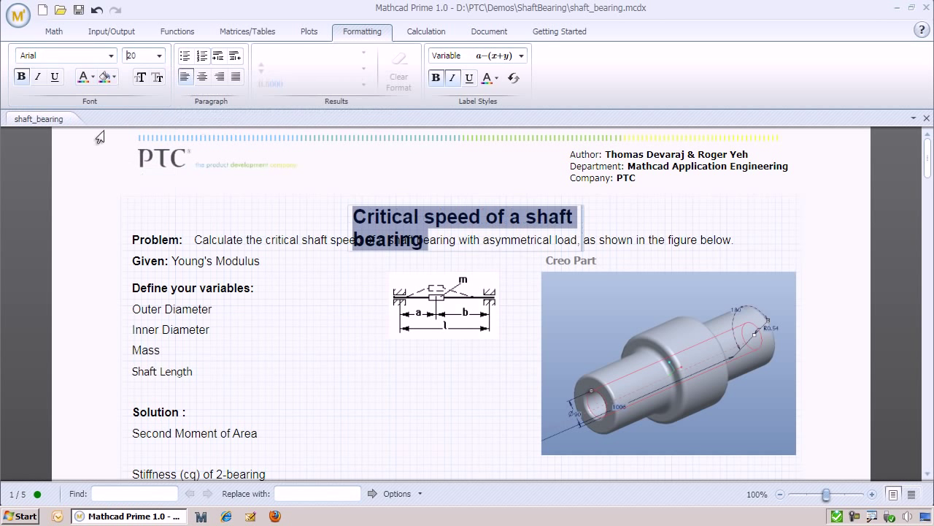
{"action": "left_click", "coordinate": [92, 77]}
{"action": "left_click", "coordinate": [82, 149]}
{"action": "left_click_drag", "start_coordinate": [582, 219], "coordinate": [663, 219]}
{"action": "left_click_drag", "start_coordinate": [613, 201], "coordinate": [393, 200]}
Define a and b as 50 cm each below the shaft diagram.
{"action": "left_click", "coordinate": [395, 351]}
{"action": "type", "text": "a:50*cm"}
{"action": "key", "text": "Tab"}
{"action": "type", "text": "b:50*cm"}
Define Young's modulus E = 210 GPa, outer diameter D = 10 cm and inner diameter d = 9 cm.
{"action": "left_click", "coordinate": [287, 262]}
{"action": "type", "text": "E:210*GPa"}
{"action": "left_click", "coordinate": [235, 309]}
{"action": "type", "text": "D:10*cm"}
{"action": "left_click", "coordinate": [230, 333]}
{"action": "type", "text": "d:9*cm"}
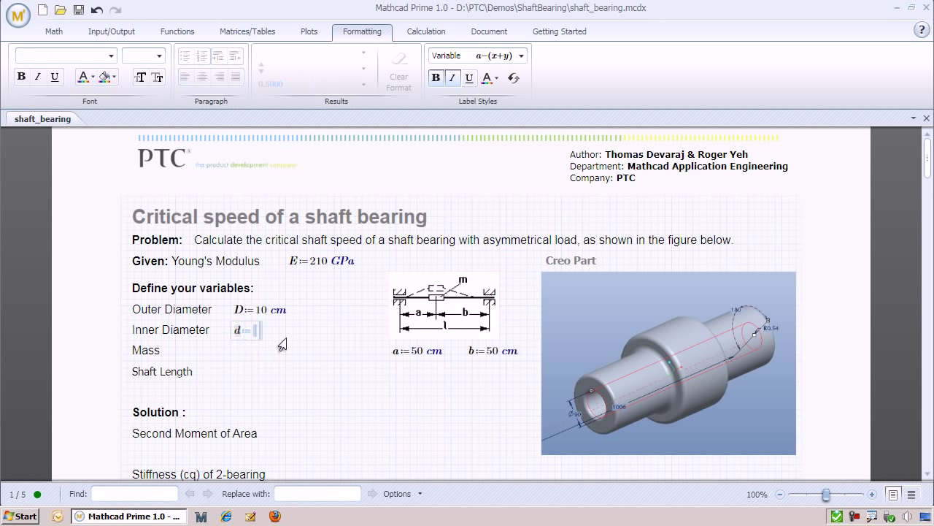
Define mass M = 10 kg and shaft length l = a+b, evaluating to 1 m.
{"action": "left_click", "coordinate": [231, 360]}
{"action": "type", "text": "M:10*kg"}
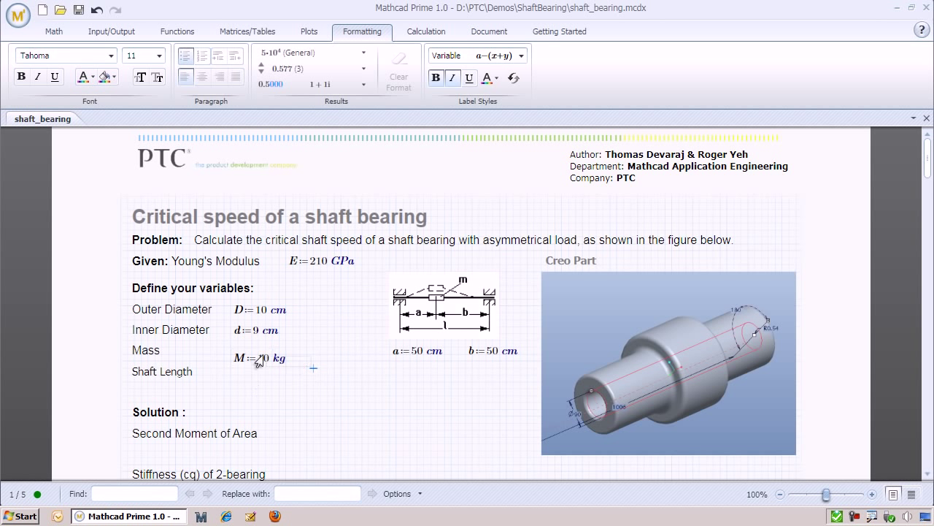
{"action": "left_click", "coordinate": [231, 374]}
{"action": "type", "text": "l:a+b=1 m"}
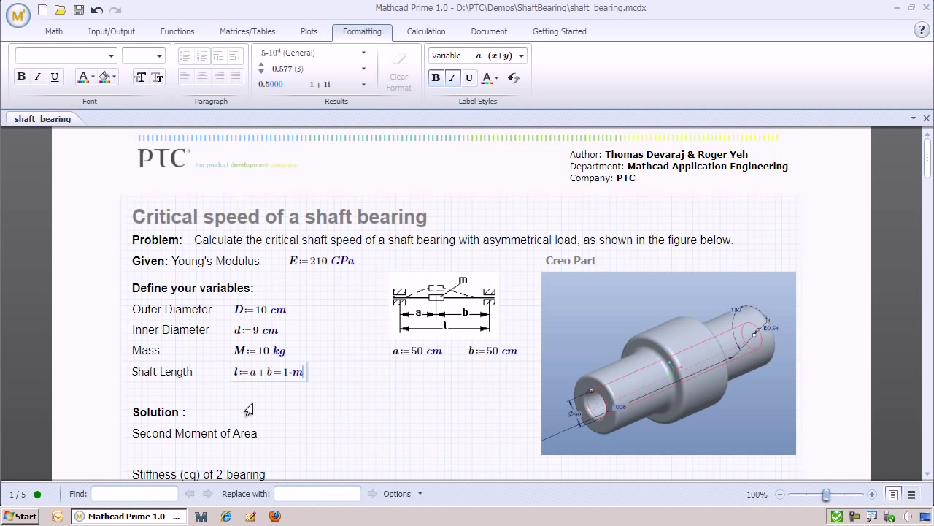
{"action": "left_click", "coordinate": [302, 401]}
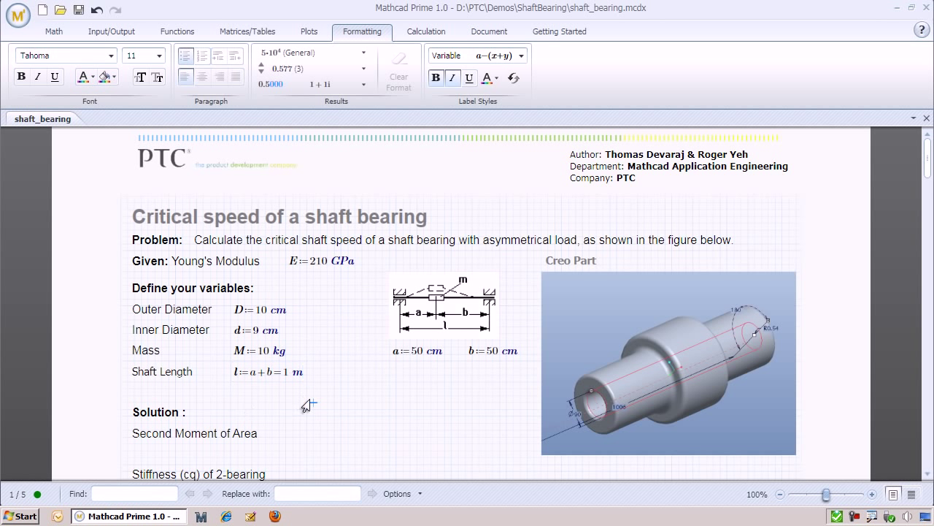
Enter I = π/64·(D⁴−d⁴) and show the result, 168.812, in cm⁴.
{"action": "left_click", "coordinate": [325, 445]}
{"action": "type", "text": "I"}
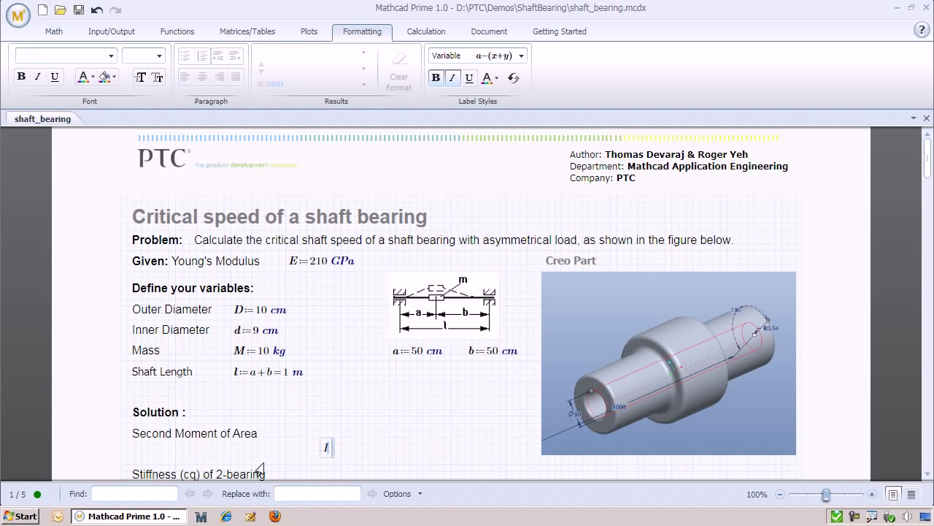
{"action": "type", "text": ":p"}
{"action": "key", "text": "ctrl+g"}
{"action": "type", "text": "/64"}
{"action": "key", "text": "space"}
{"action": "type", "text": "*(D^4"}
{"action": "key", "text": "space"}
{"action": "type", "text": "-d^4"}
{"action": "key", "text": "space"}
{"action": "type", "text": "=c"}
{"action": "left_click", "coordinate": [422, 413]}
Enter stiffness c_q = 3·E·I·l/(a²·b²), evaluating to 1.702·10⁷ kg/s².
{"action": "scroll", "coordinate": [422, 413], "scroll_direction": "down", "scroll_amount": 5}
{"action": "left_click", "coordinate": [327, 314]}
{"action": "type", "text": "c.q:3*E*I*l"}
{"action": "key", "text": "space"}
{"action": "type", "text": "/a^2"}
{"action": "key", "text": "space"}
{"action": "type", "text": "*b^2="}
{"action": "key", "text": "Return"}
Define critical speed n_c = √(c_q/M) and nudge the three solution equations left.
{"action": "type", "text": "n.c:\\c.q/M"}
{"action": "left_click", "coordinate": [426, 363]}
{"action": "left_click_drag", "start_coordinate": [425, 363], "coordinate": [359, 291]}
{"action": "key", "text": "Left"}
{"action": "key", "text": "Left"}
{"action": "left_click", "coordinate": [460, 359]}
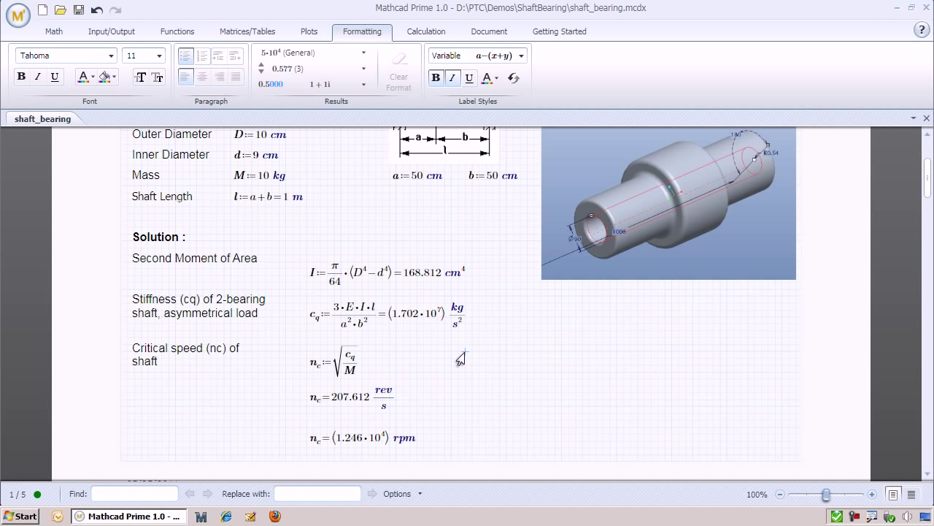
Change the outer diameter D from 10 cm to 15 cm.
{"action": "scroll", "coordinate": [460, 359], "scroll_direction": "up", "scroll_amount": 1}
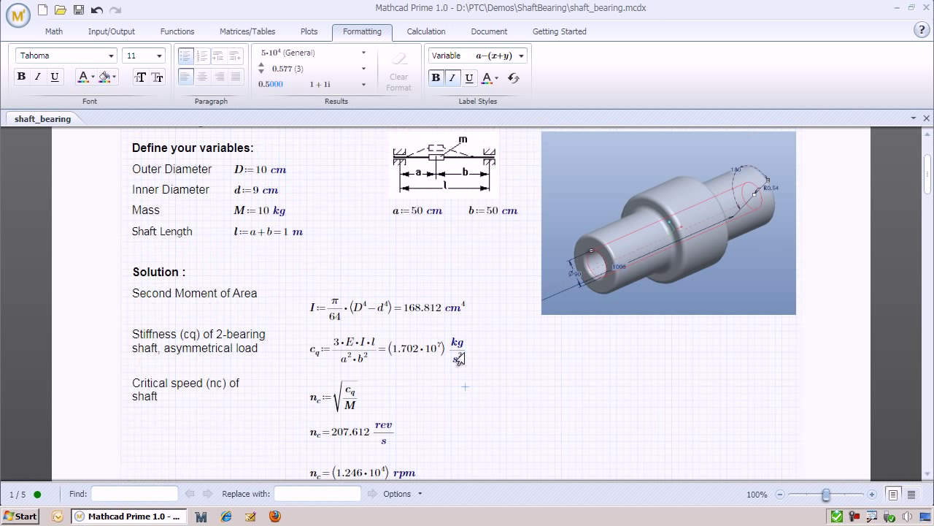
{"action": "left_click", "coordinate": [257, 169]}
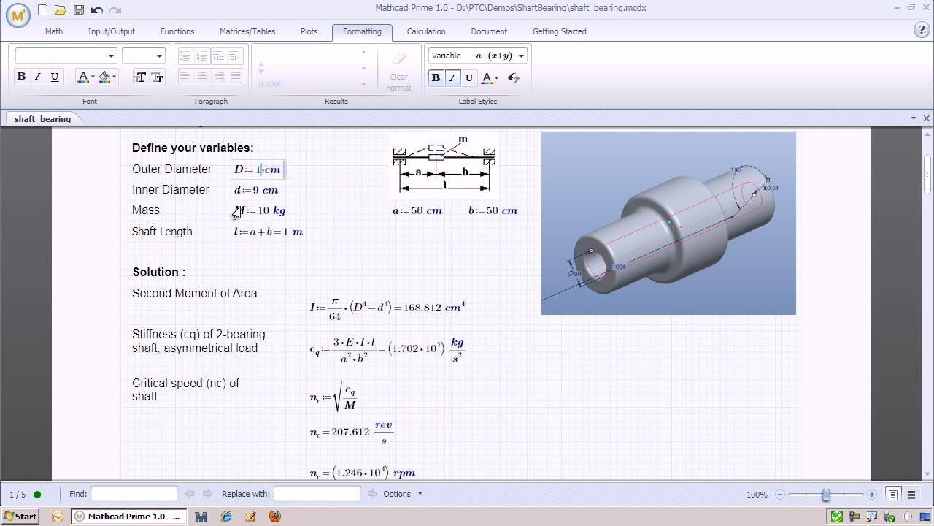
{"action": "key", "text": "Delete"}
{"action": "type", "text": "5"}
{"action": "left_click", "coordinate": [346, 228]}
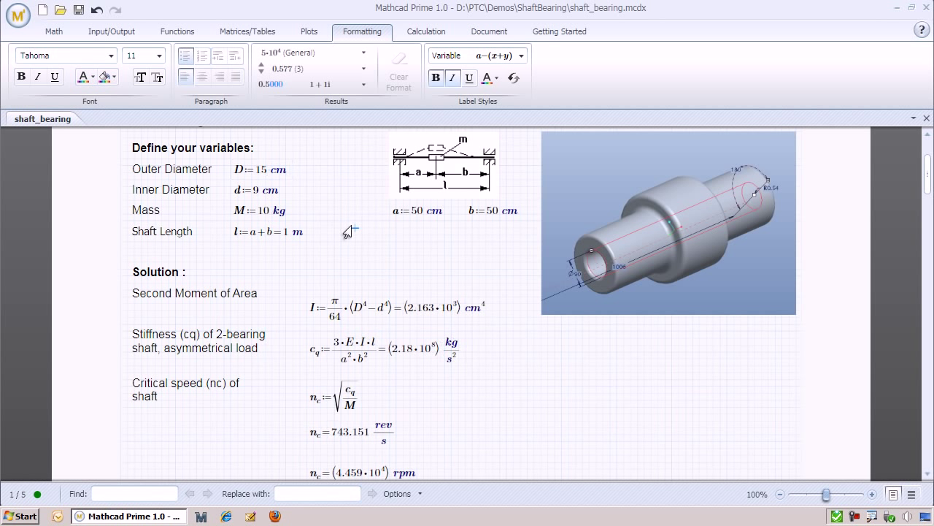
Replace the value of D with a two-row vector of 11 and 10 cm.
{"action": "scroll", "coordinate": [346, 227], "scroll_direction": "down", "scroll_amount": 1}
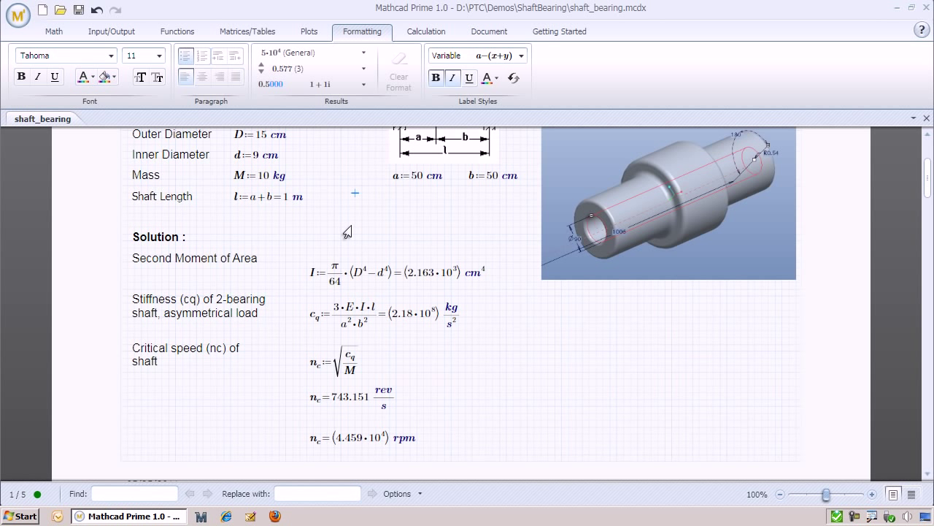
{"action": "scroll", "coordinate": [348, 232], "scroll_direction": "up", "scroll_amount": 1}
{"action": "left_click", "coordinate": [256, 171]}
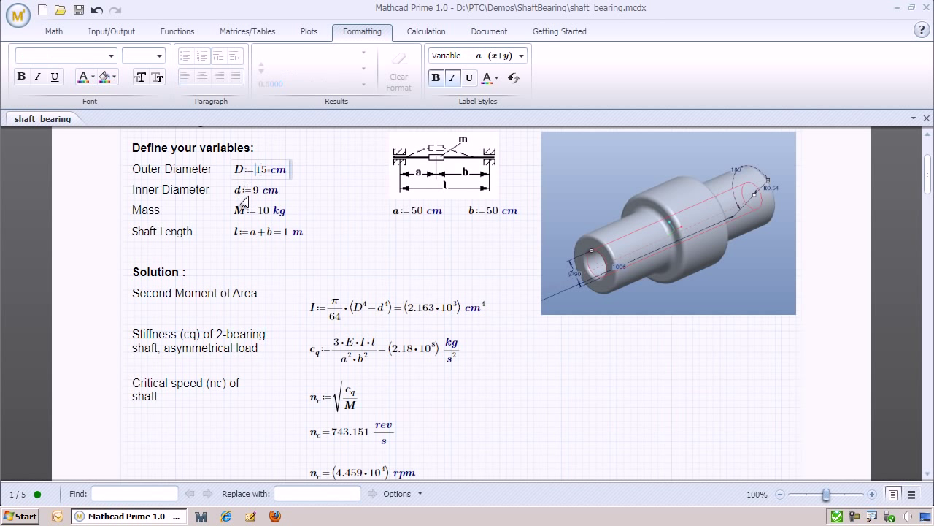
{"action": "key", "text": "Delete"}
{"action": "key", "text": "Delete"}
{"action": "type", "text": "11"}
{"action": "key", "text": "ctrl+Return"}
{"action": "type", "text": "10"}
{"action": "left_click", "coordinate": [332, 232]}
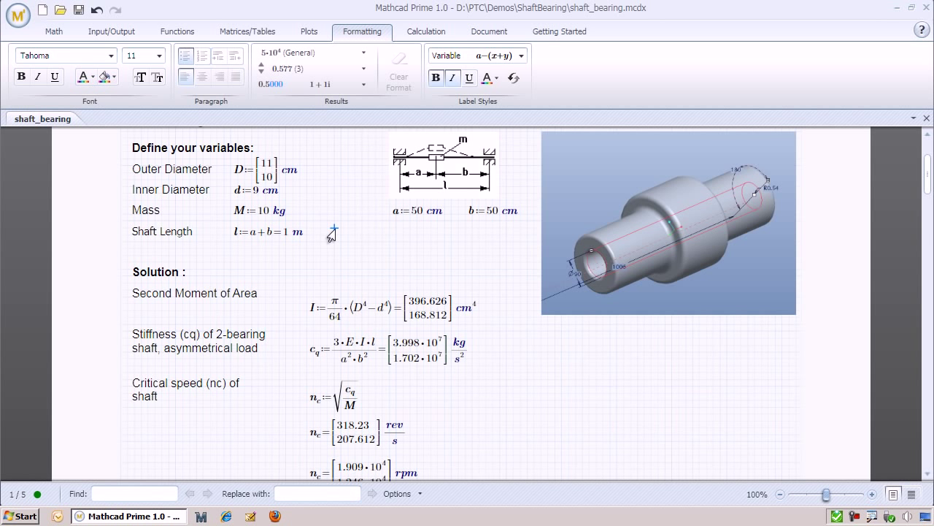
Scroll down to the looped n_c(D,d) program and drag-select across its regions.
{"action": "scroll", "coordinate": [354, 378], "scroll_direction": "down", "scroll_amount": 5}
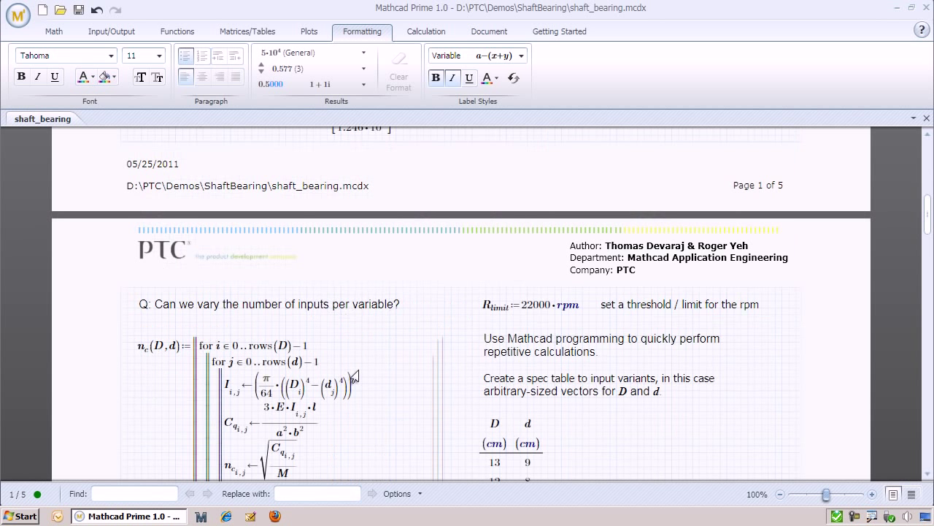
{"action": "scroll", "coordinate": [354, 377], "scroll_direction": "down", "scroll_amount": 3}
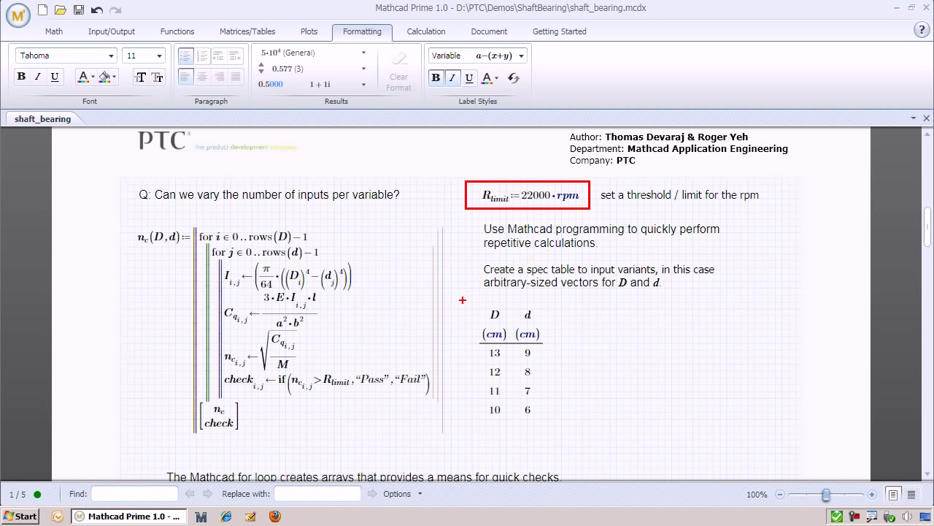
{"action": "mouse_move", "coordinate": [463, 300]}
{"action": "left_mouse_down"}
{"action": "mouse_move", "coordinate": [534, 390]}
{"action": "mouse_move", "coordinate": [552, 430]}
{"action": "left_mouse_up"}
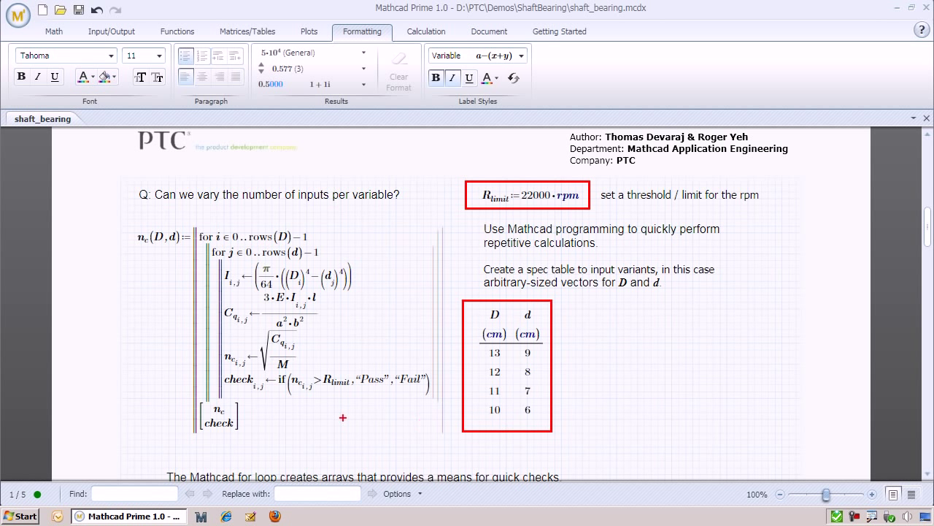
{"action": "mouse_move", "coordinate": [121, 217]}
{"action": "left_mouse_down"}
{"action": "mouse_move", "coordinate": [381, 412]}
{"action": "mouse_move", "coordinate": [454, 450]}
{"action": "left_mouse_up"}
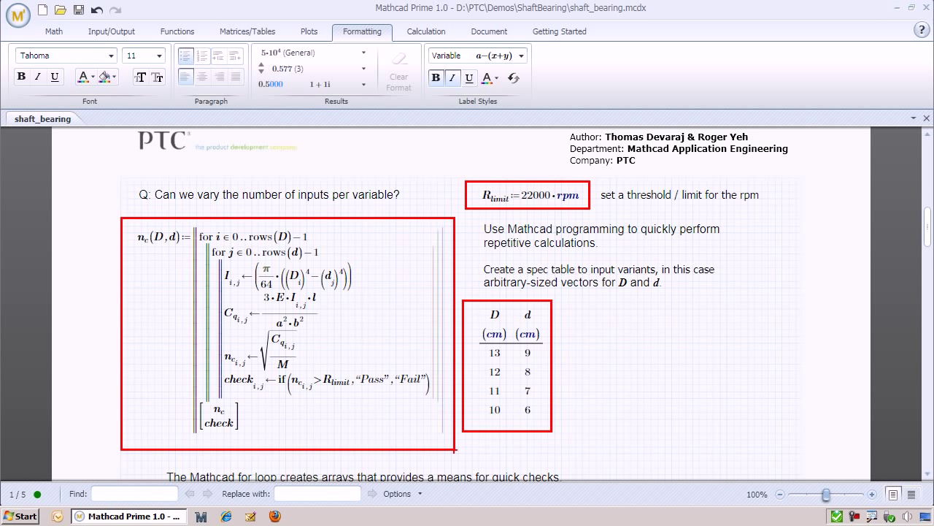
{"action": "key", "text": "Escape"}
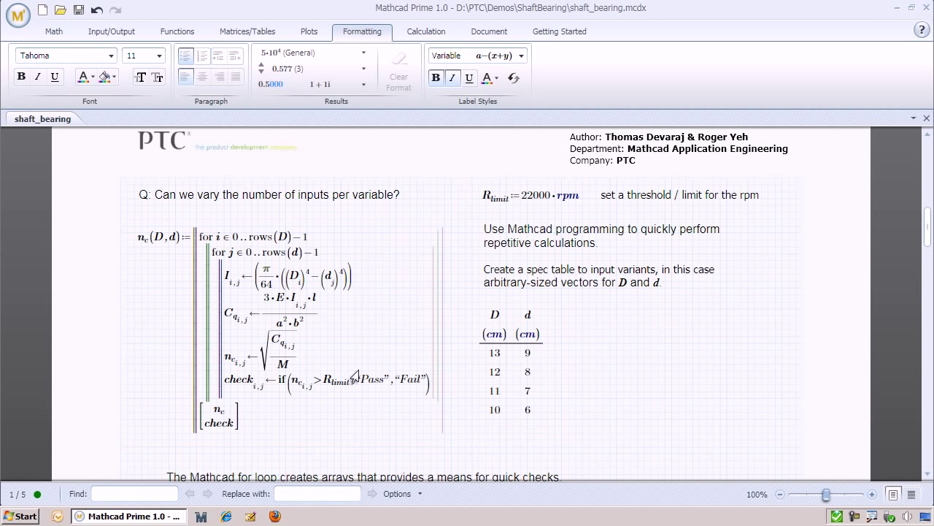
Scroll further and select the rpm result matrix and the Pass/Fail matrix.
{"action": "scroll", "coordinate": [358, 376], "scroll_direction": "down", "scroll_amount": 4}
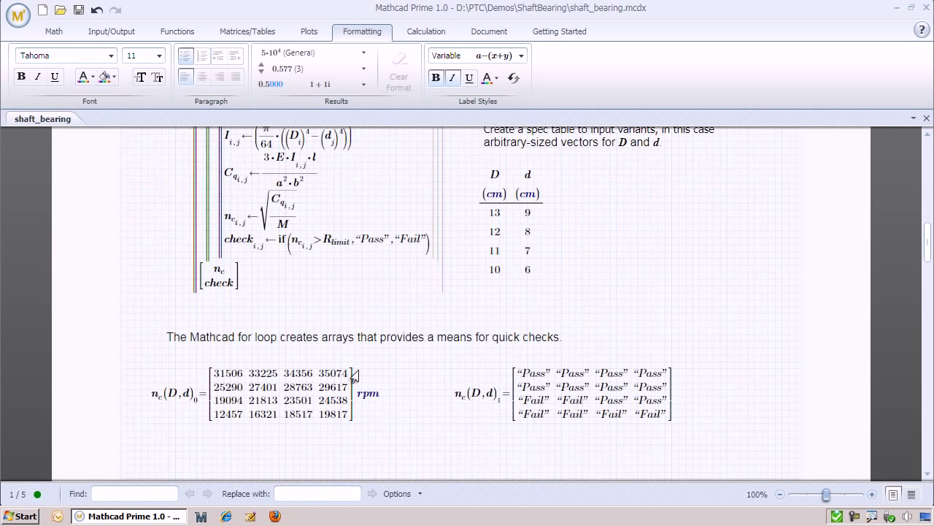
{"action": "left_click", "coordinate": [129, 354]}
{"action": "left_click_drag", "start_coordinate": [129, 354], "coordinate": [387, 431]}
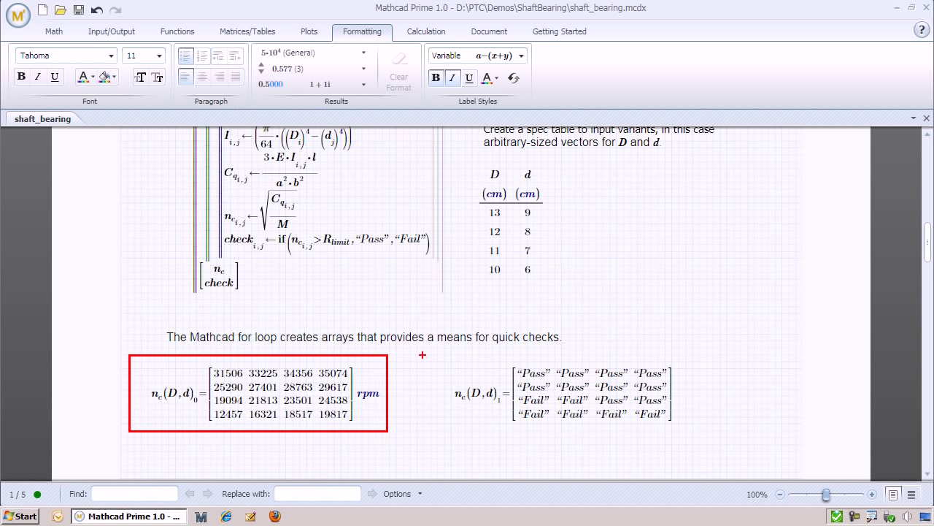
{"action": "mouse_move", "coordinate": [422, 354]}
{"action": "left_mouse_down"}
{"action": "mouse_move", "coordinate": [629, 438]}
{"action": "mouse_move", "coordinate": [700, 440]}
{"action": "left_mouse_up"}
{"action": "left_click_drag", "start_coordinate": [515, 391], "coordinate": [588, 406]}
{"action": "left_click_drag", "start_coordinate": [513, 406], "coordinate": [670, 421]}
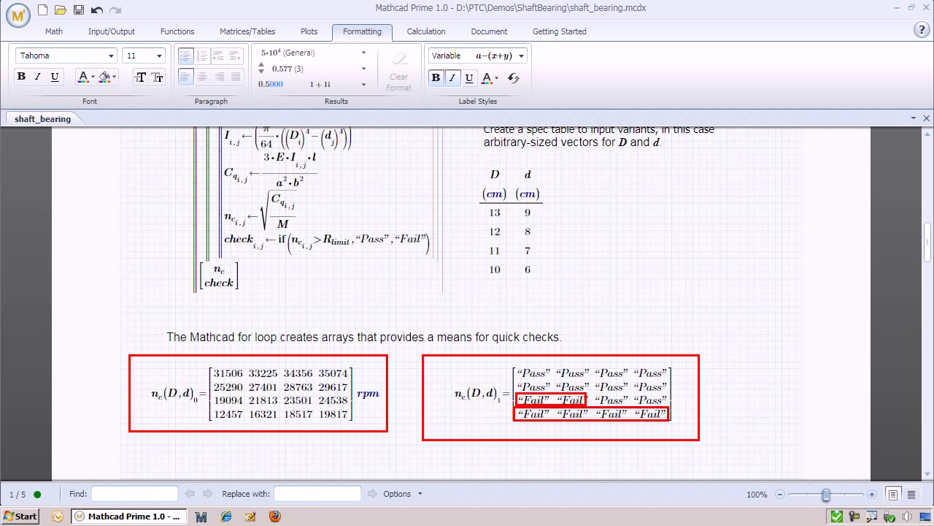
Delete the 6 from the spec table's d column so the results recalculate.
{"action": "key", "text": "Escape"}
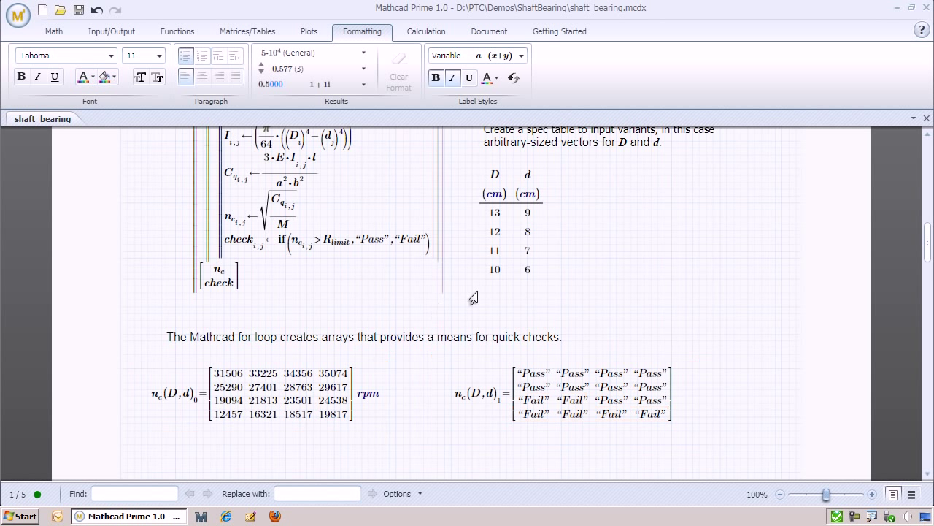
{"action": "left_click", "coordinate": [523, 271]}
{"action": "key", "text": "BackSpace"}
{"action": "left_click", "coordinate": [597, 287]}
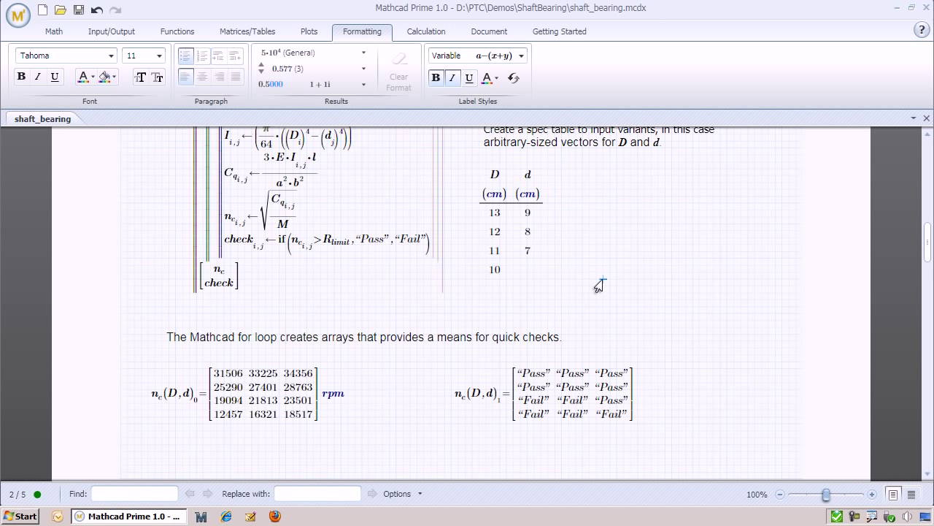
{"action": "left_click", "coordinate": [487, 277]}
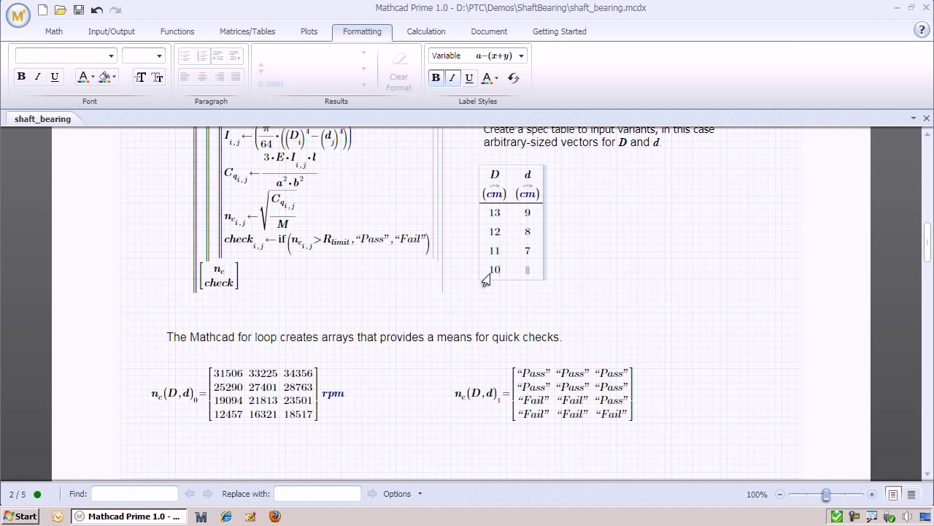
Scroll down past the FreqTable and PassFailTable, selecting regions along the way.
{"action": "scroll", "coordinate": [512, 274], "scroll_direction": "down", "scroll_amount": 5}
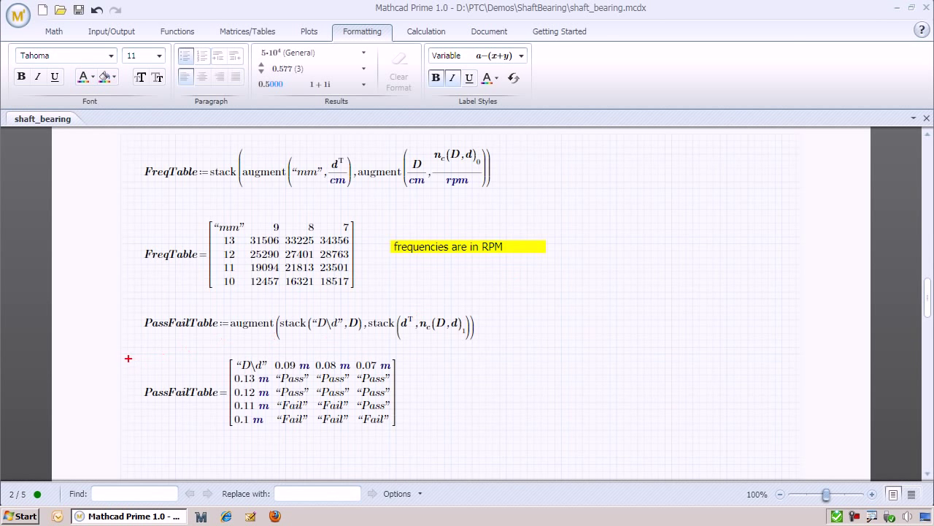
{"action": "left_click", "coordinate": [132, 165]}
{"action": "left_click_drag", "start_coordinate": [128, 210], "coordinate": [363, 300]}
{"action": "left_click_drag", "start_coordinate": [134, 341], "coordinate": [406, 440]}
Scroll through the variable definitions to the page 4 plot of n_c(x·cm, 9 cm).
{"action": "scroll", "coordinate": [521, 271], "scroll_direction": "down", "scroll_amount": 10}
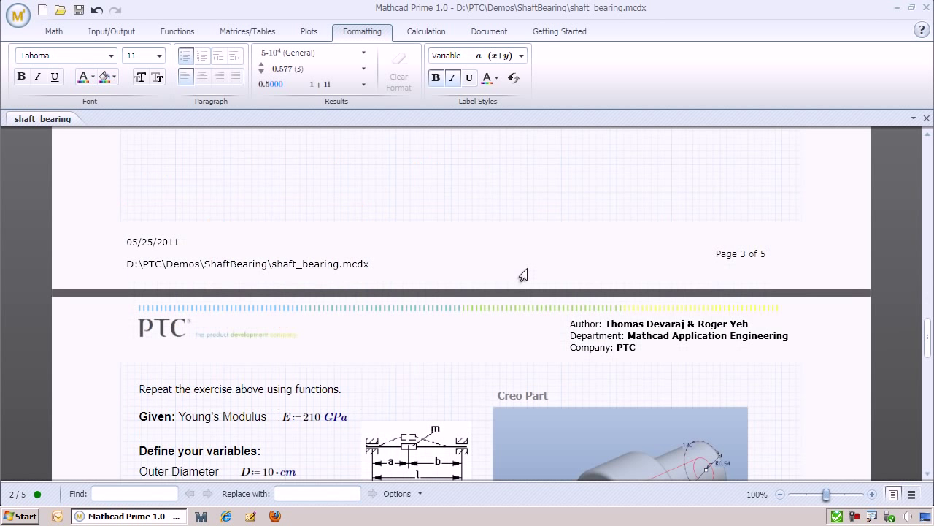
{"action": "left_click_drag", "start_coordinate": [279, 298], "coordinate": [322, 322]}
{"action": "left_click_drag", "start_coordinate": [272, 341], "coordinate": [326, 363]}
{"action": "left_click_drag", "start_coordinate": [274, 385], "coordinate": [326, 412]}
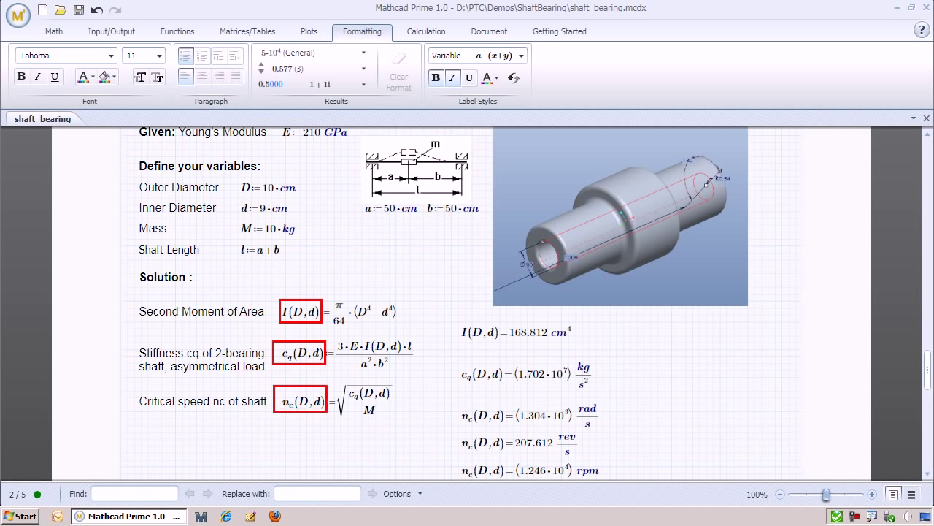
{"action": "scroll", "coordinate": [766, 368], "scroll_direction": "down", "scroll_amount": 15}
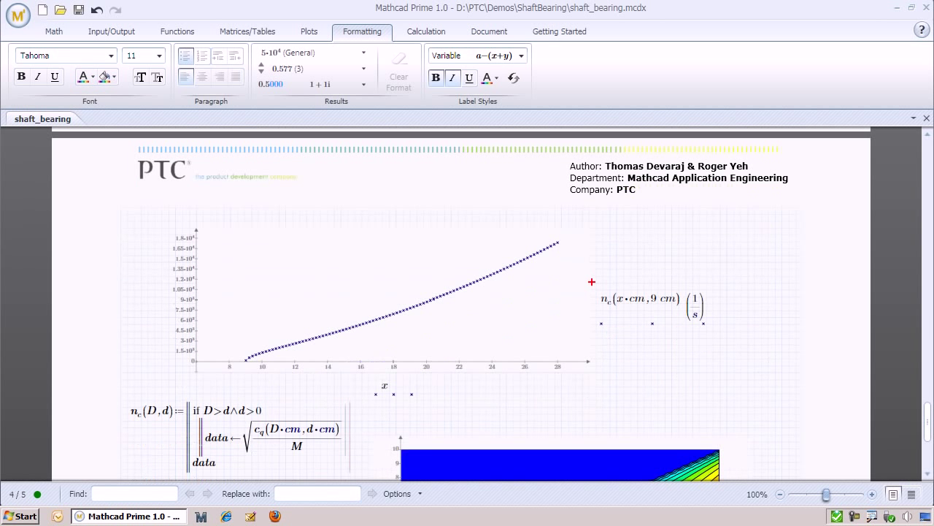
{"action": "mouse_move", "coordinate": [592, 282]}
{"action": "left_mouse_down"}
{"action": "mouse_move", "coordinate": [684, 316]}
{"action": "mouse_move", "coordinate": [678, 307]}
{"action": "left_mouse_up"}
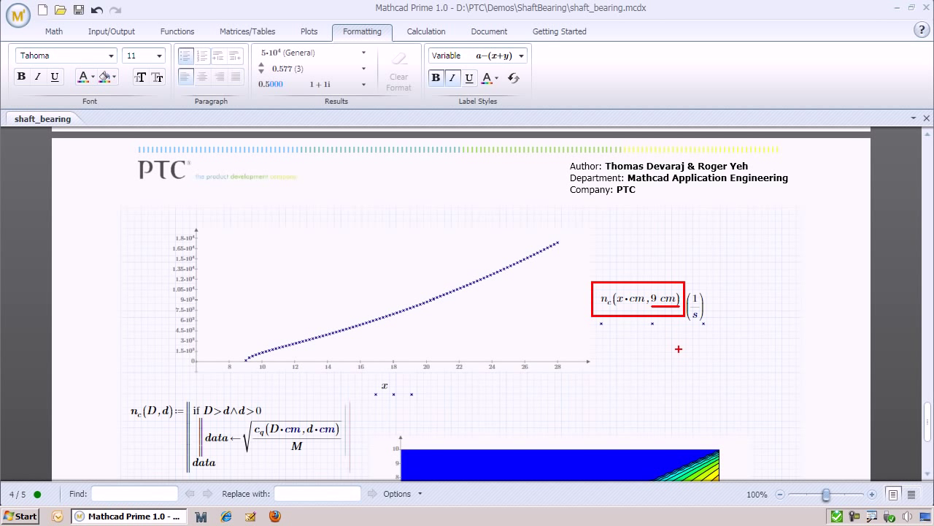
Add a horizontal marker at R_limit to the critical-speed plot.
{"action": "left_click", "coordinate": [308, 33]}
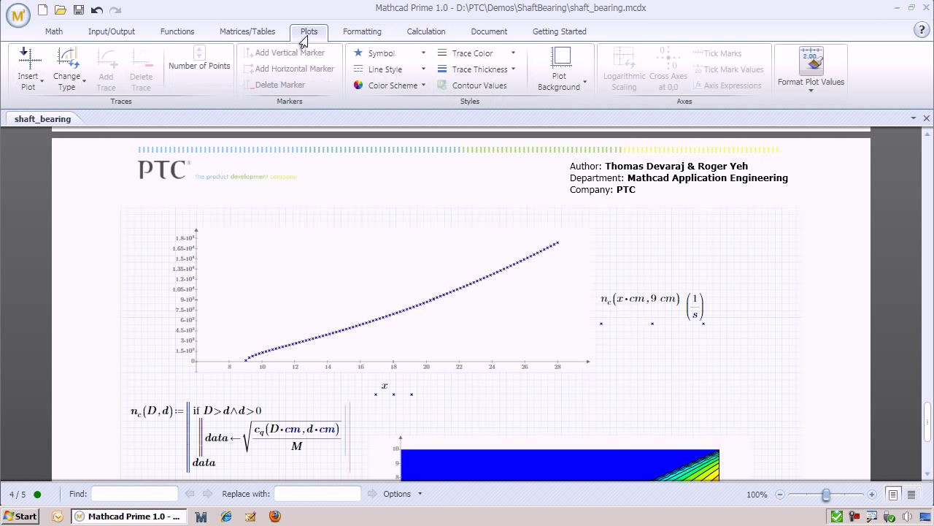
{"action": "left_click", "coordinate": [267, 276]}
{"action": "left_click", "coordinate": [283, 70]}
{"action": "type", "text": "P.limit·s"}
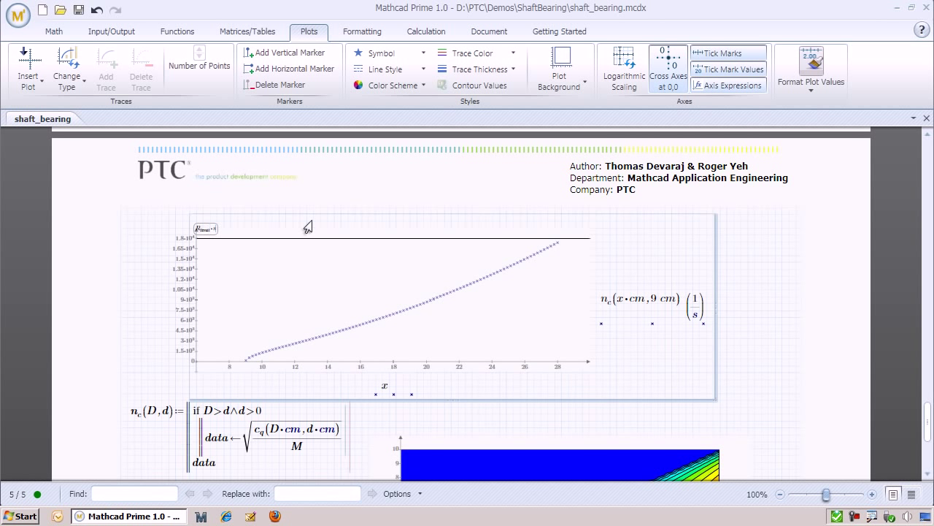
{"action": "left_click", "coordinate": [304, 222]}
Make the R_limit marker line red and thicker.
{"action": "left_click", "coordinate": [472, 53]}
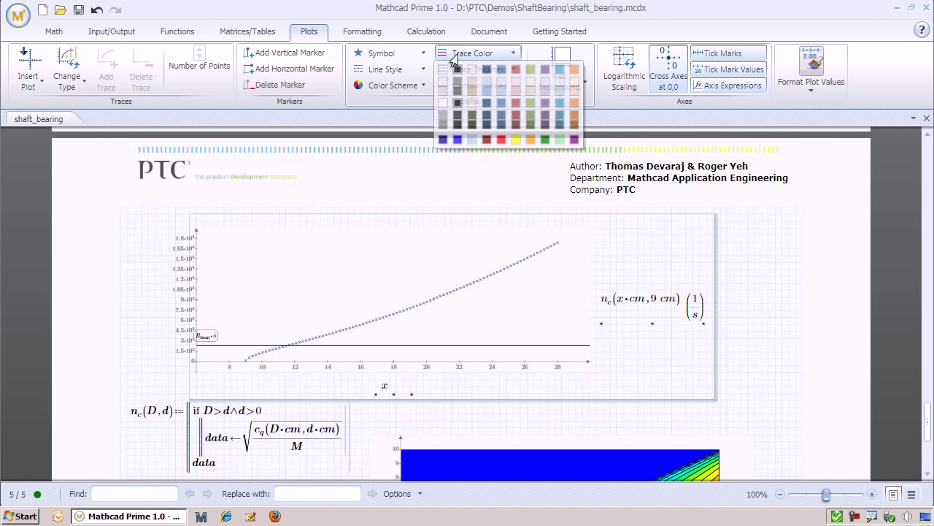
{"action": "left_click", "coordinate": [487, 144]}
{"action": "left_click", "coordinate": [476, 69]}
{"action": "left_click", "coordinate": [456, 119]}
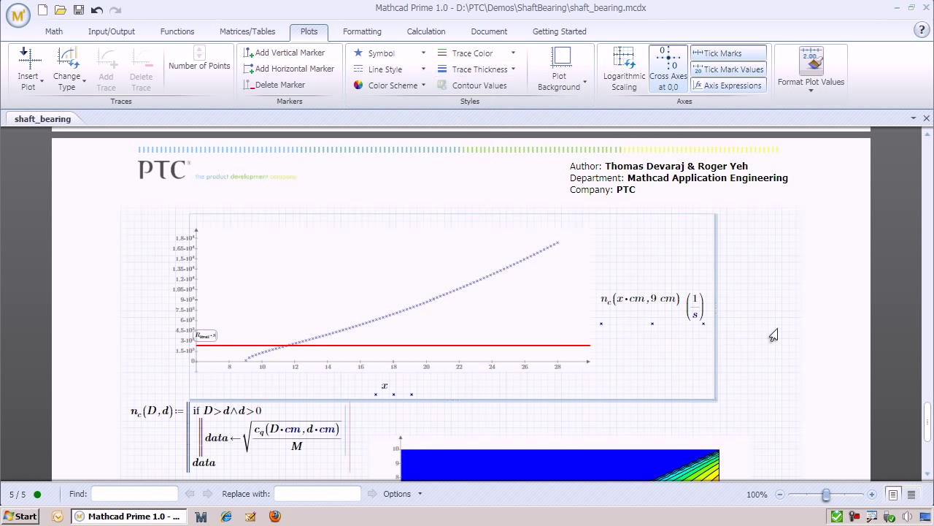
{"action": "left_click", "coordinate": [774, 330]}
{"action": "scroll", "coordinate": [775, 334], "scroll_direction": "down", "scroll_amount": 1}
{"action": "scroll", "coordinate": [776, 334], "scroll_direction": "down", "scroll_amount": 3}
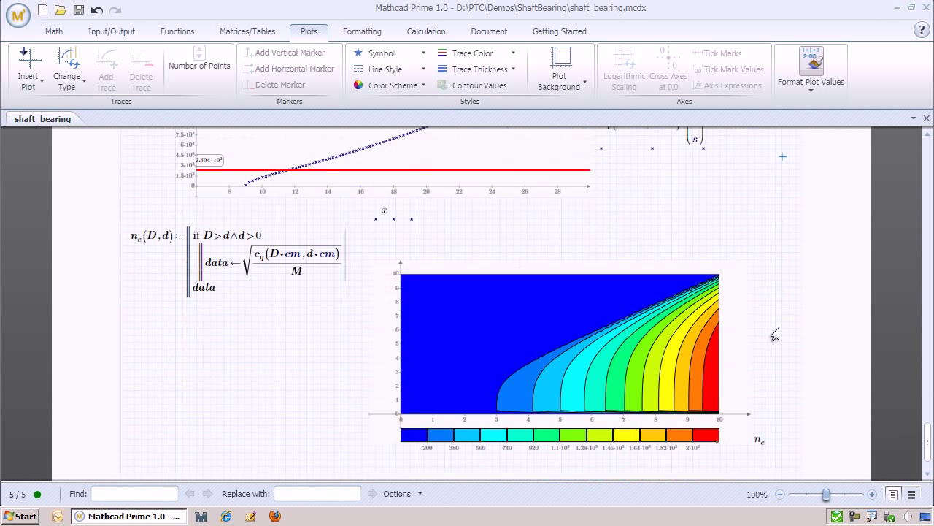